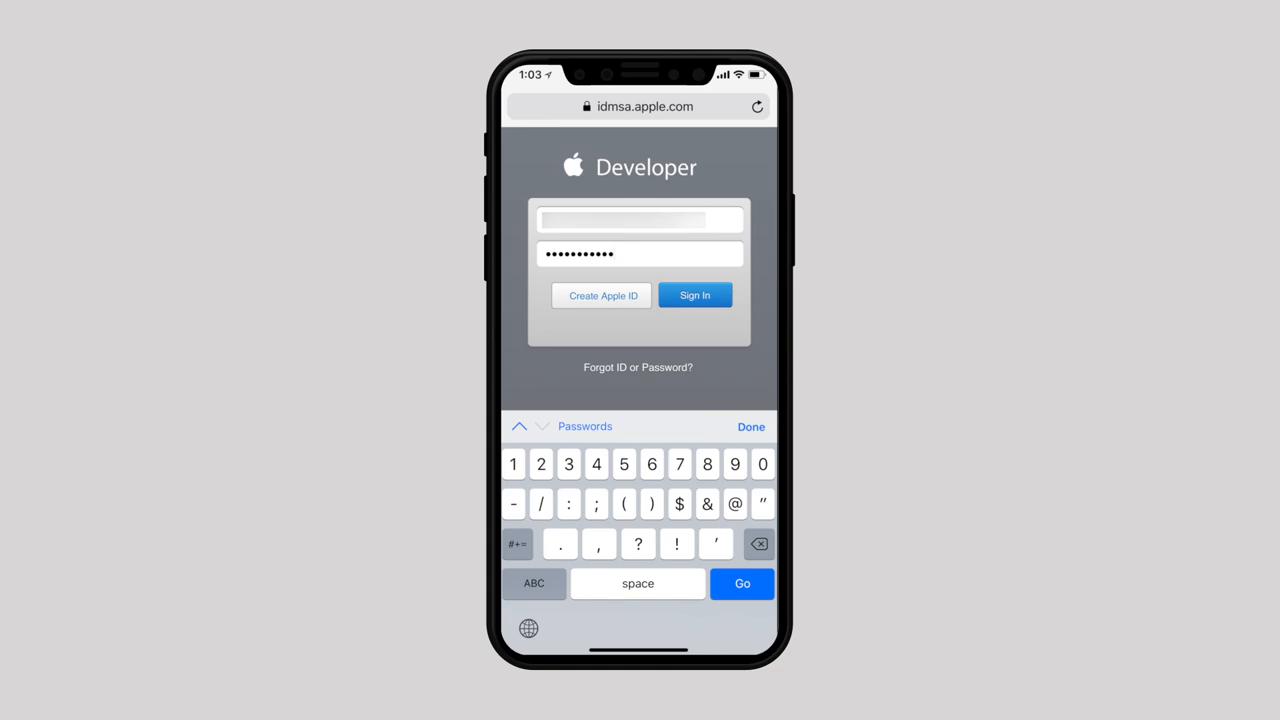
- Sign in to Apple Developer, download the iOS 12 beta profile and choose iPhone as the device
left_click(695, 295)
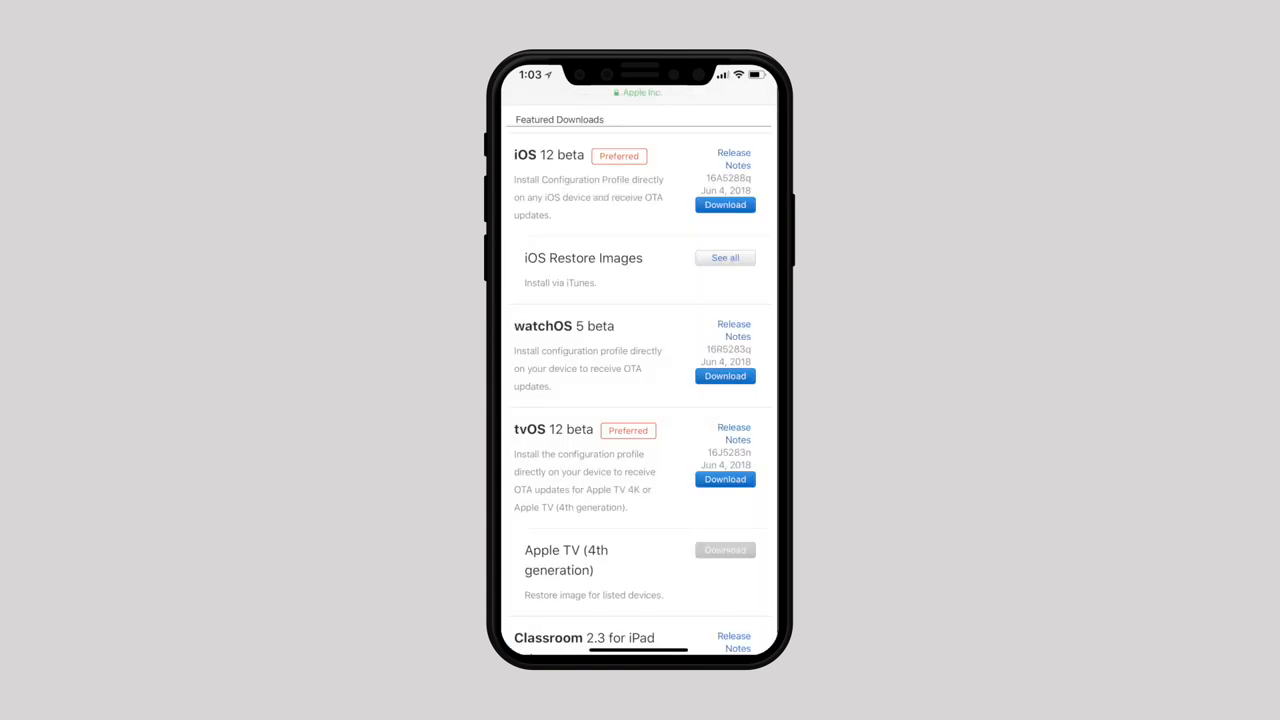
left_click(725, 204)
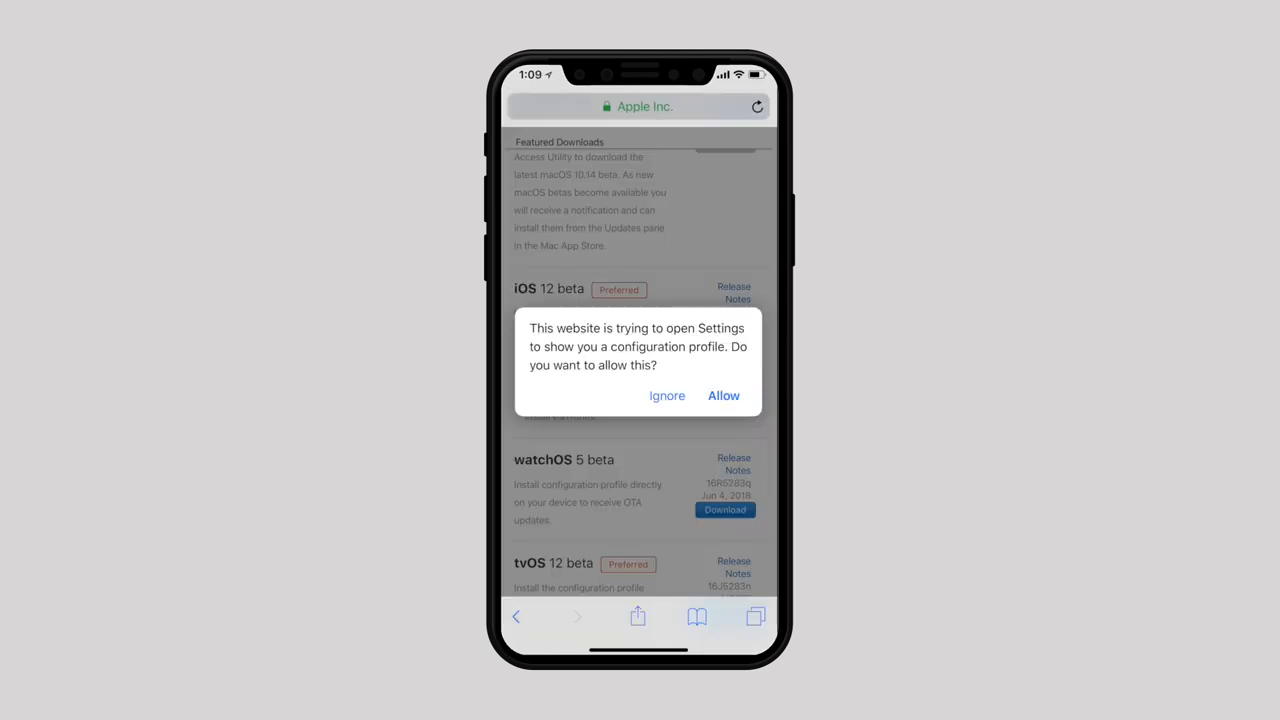
left_click(724, 395)
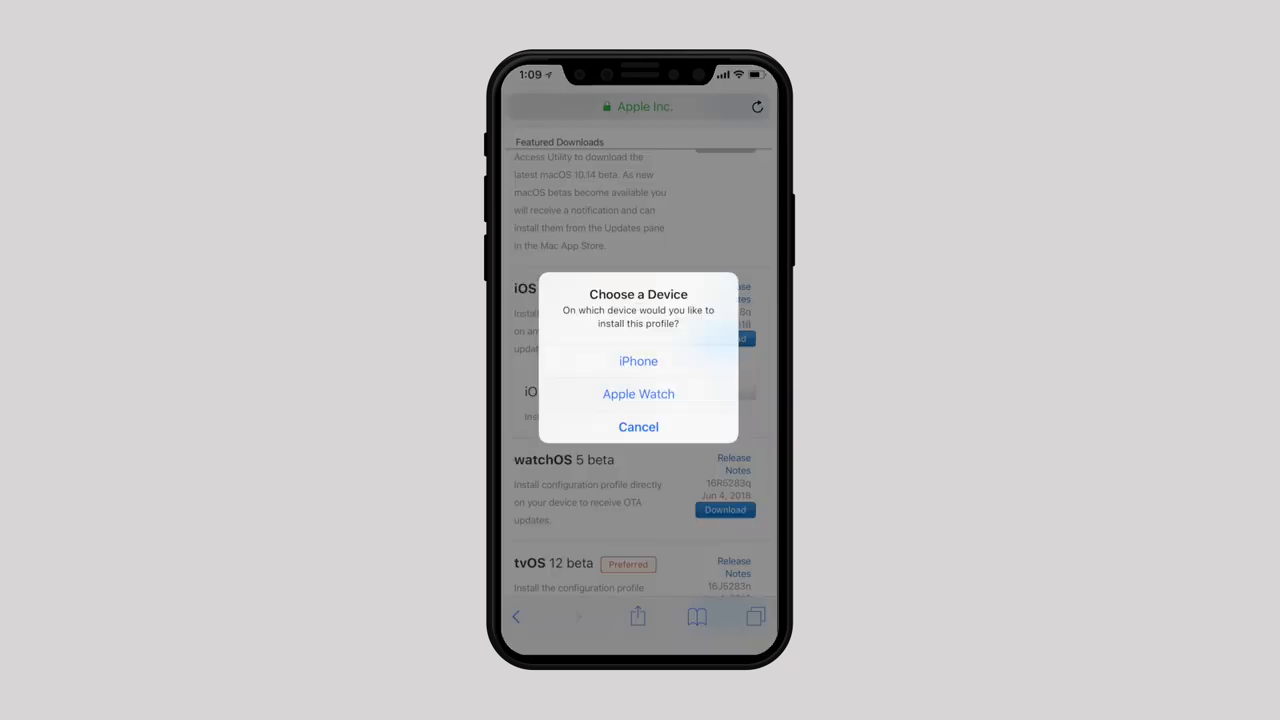
left_click(638, 361)
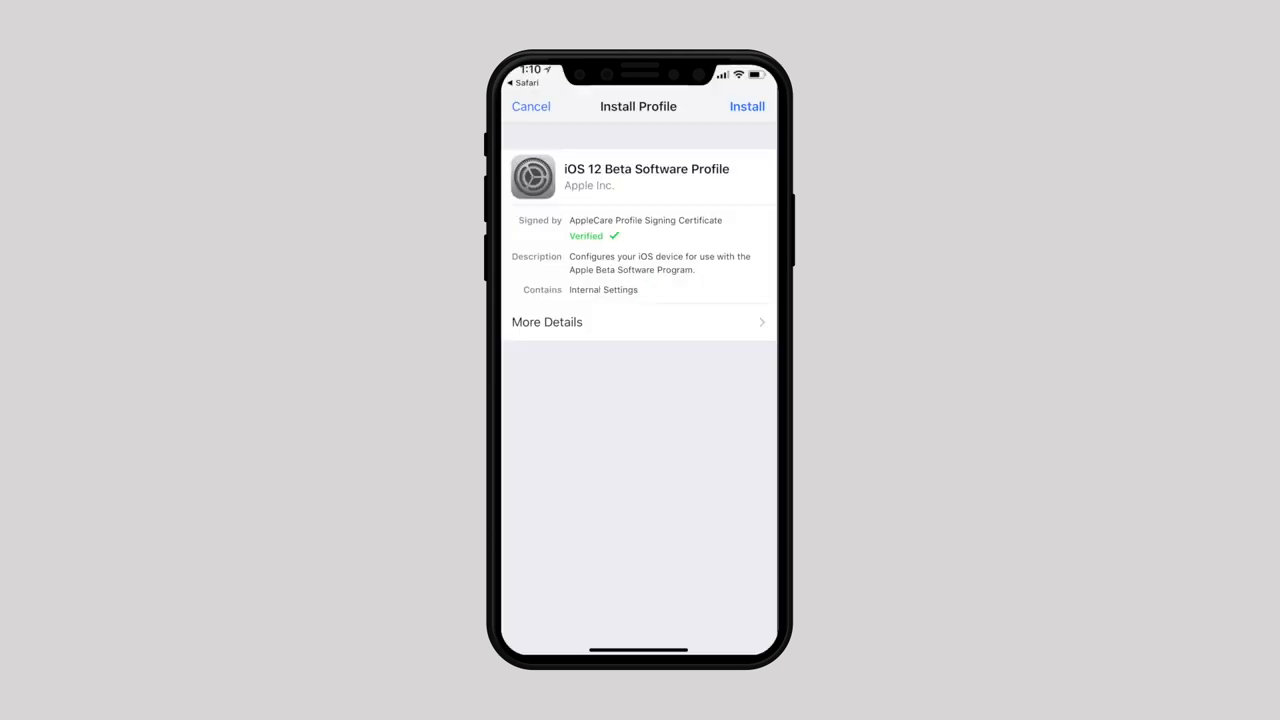
- Install the iOS 12 Beta Software Profile, accepting consent, and restart the iPhone
left_click(747, 106)
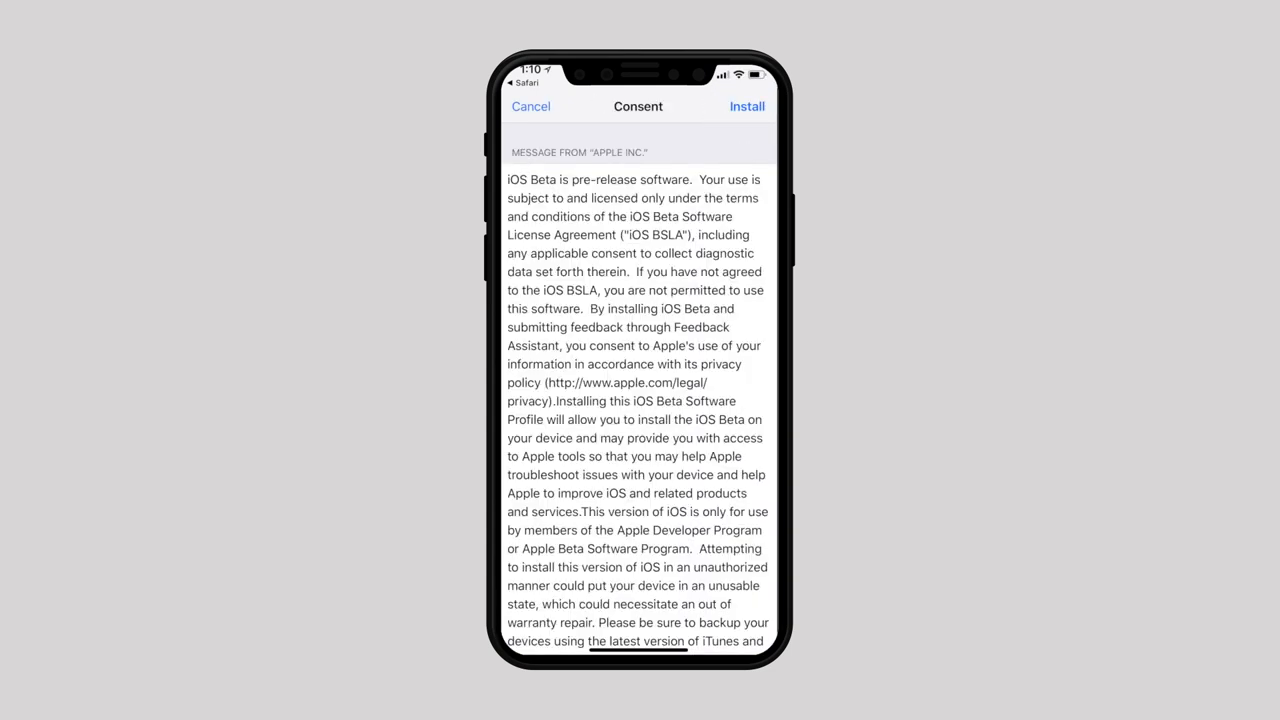
left_click(747, 106)
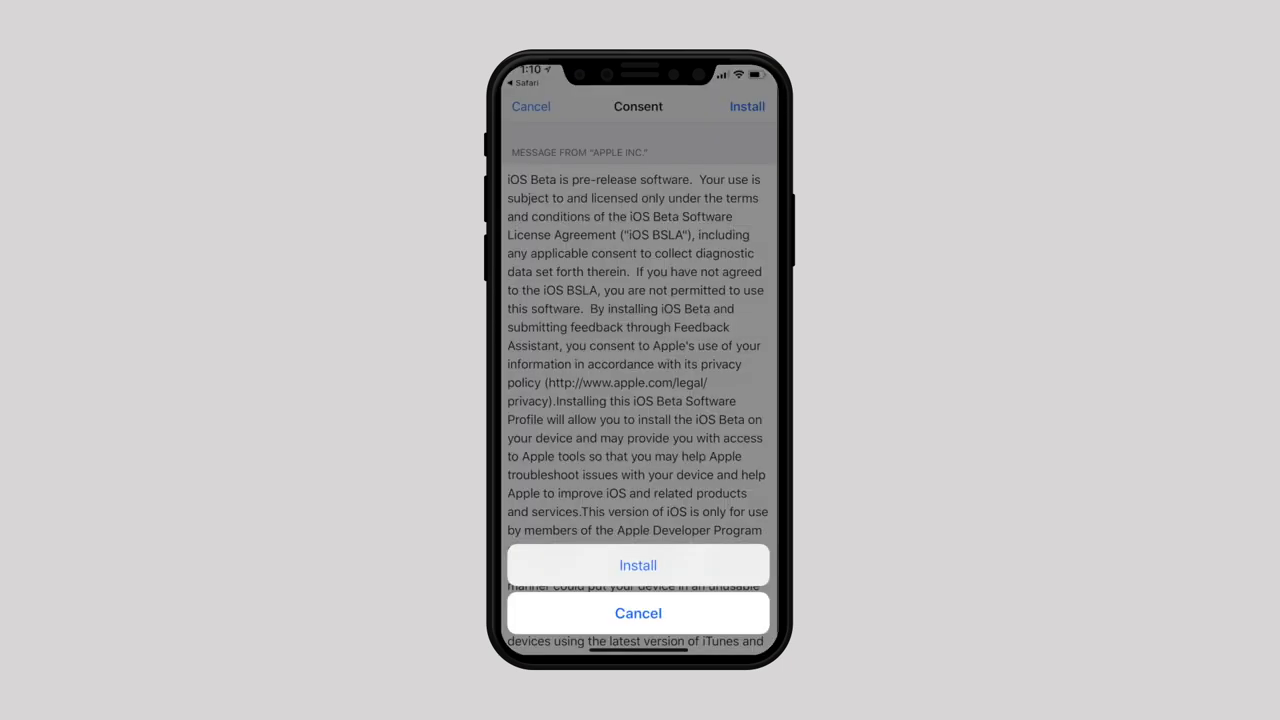
left_click(638, 565)
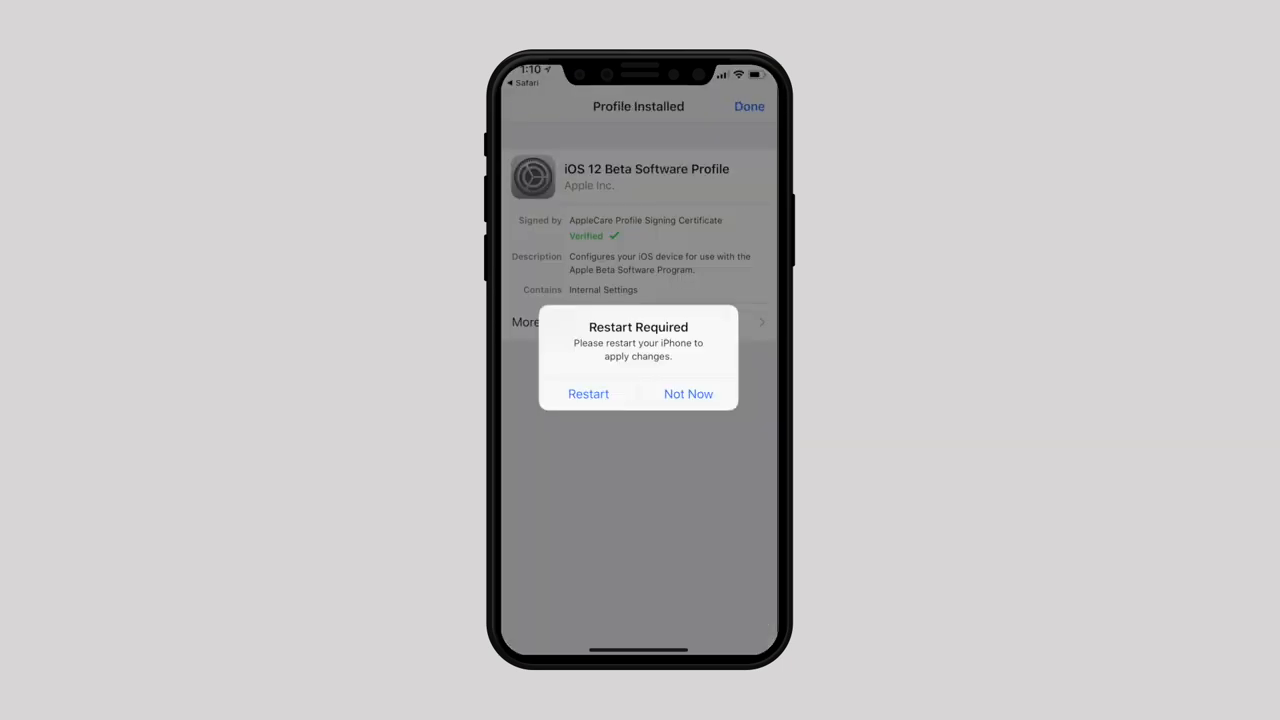
left_click(588, 393)
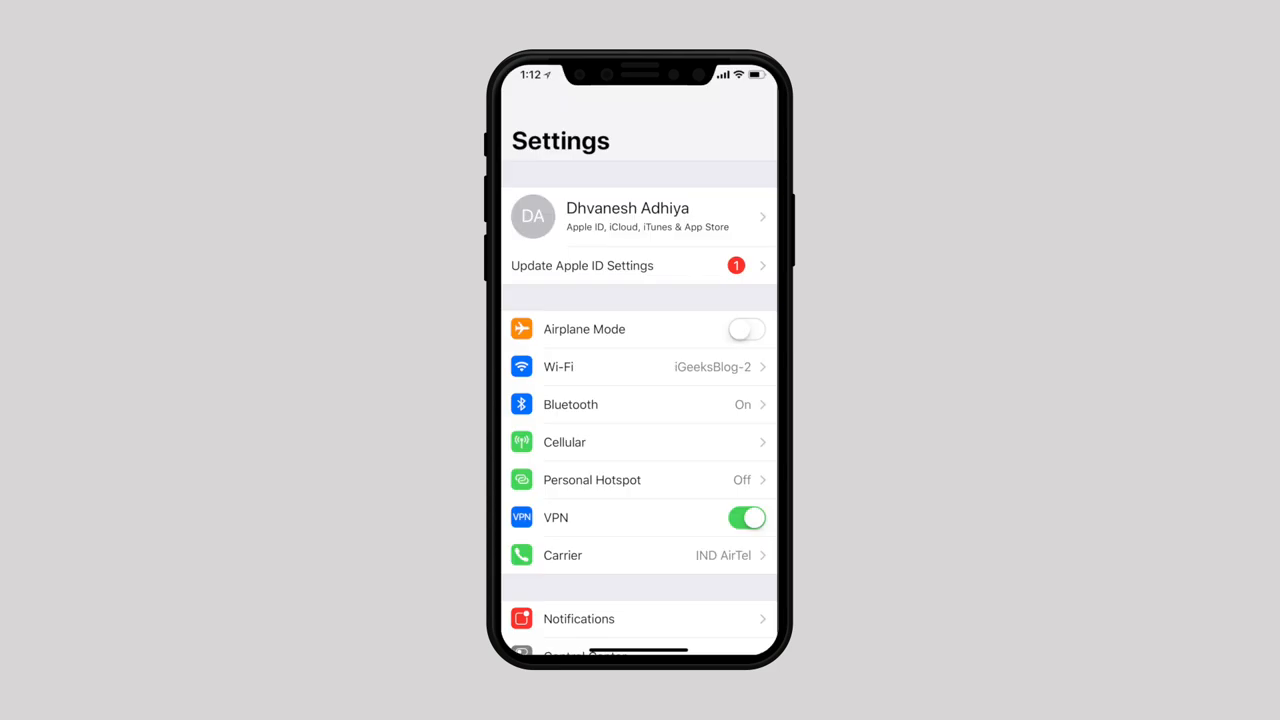
scroll(638, 450, "down", 5)
- Start downloading the 2.61 GB iOS 12 Developer beta from General > Software Update
left_click(565, 489)
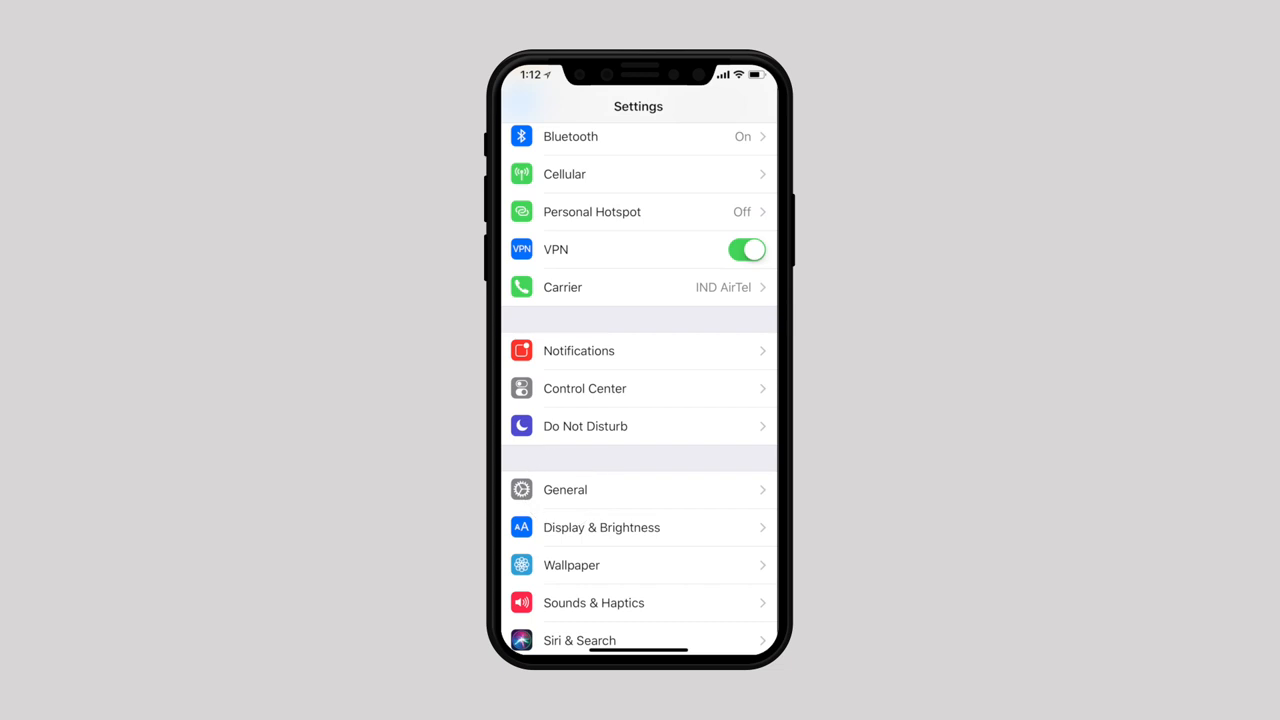
left_click(560, 205)
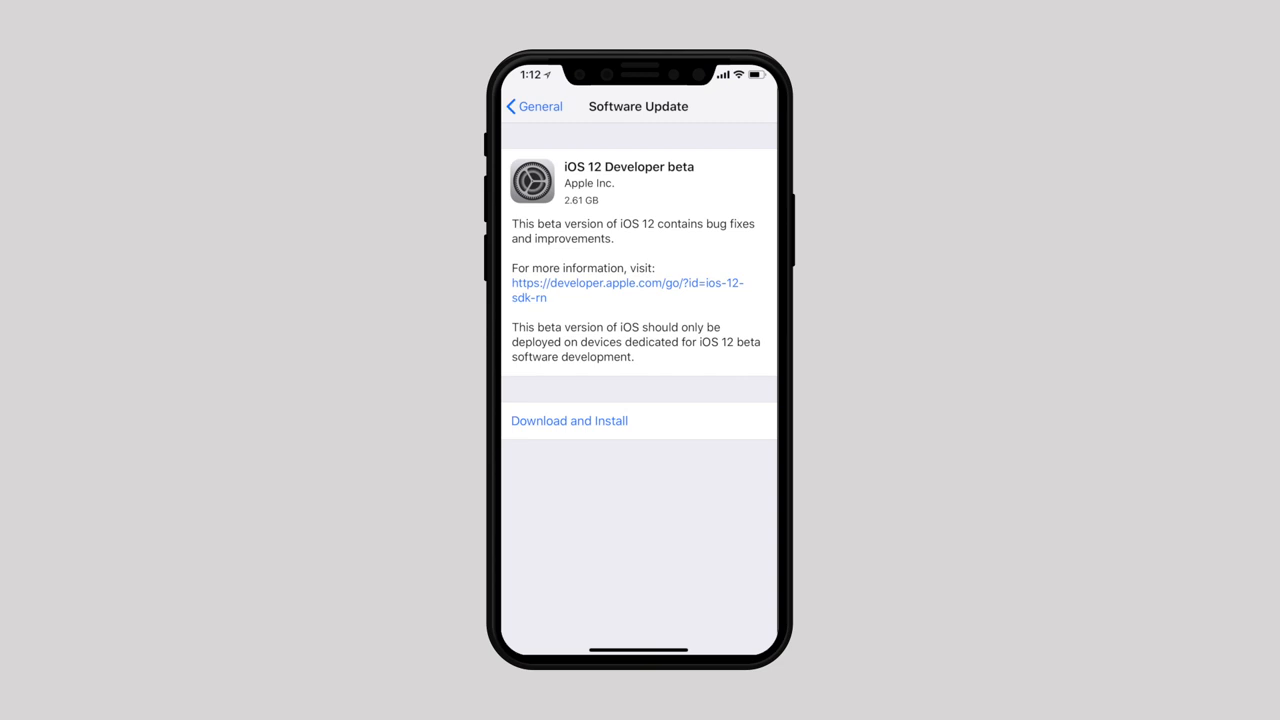
left_click(558, 420)
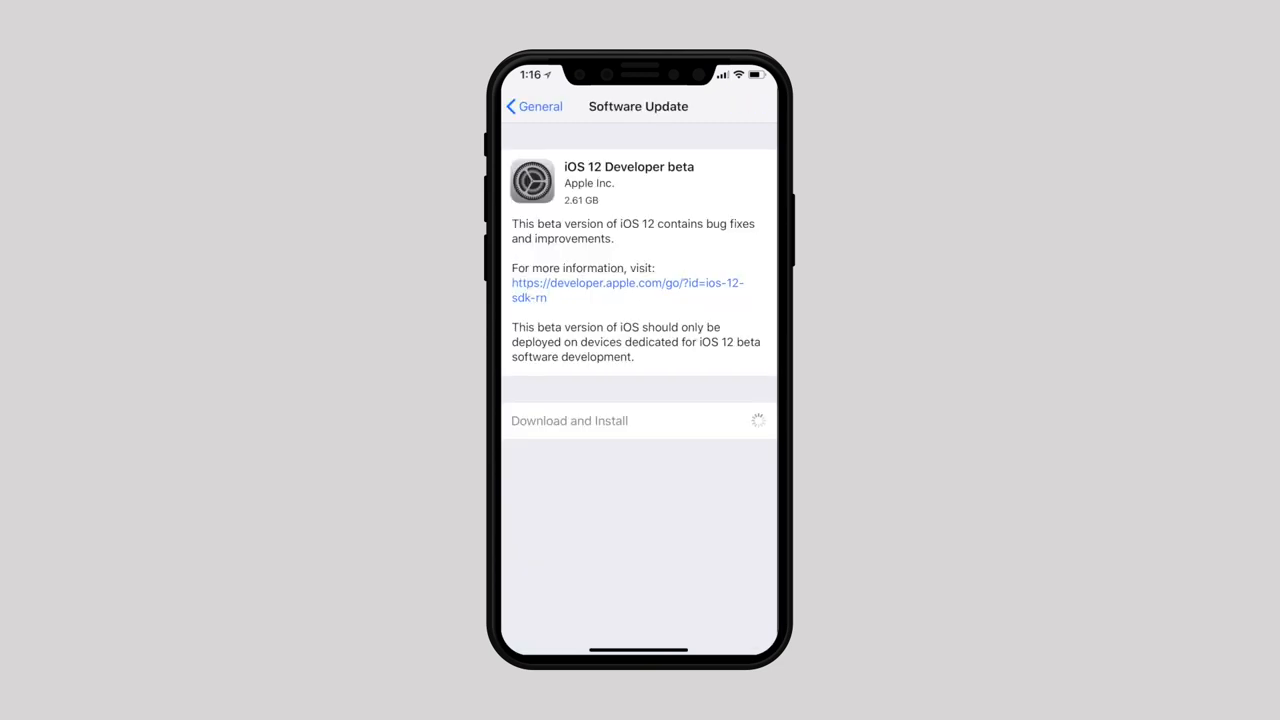